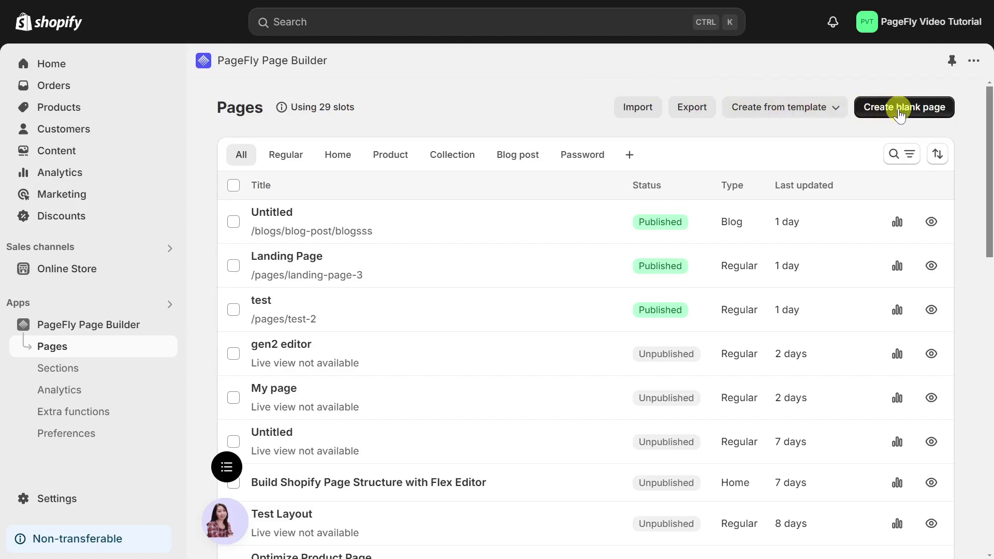
- Create a blank Regular page built with the Gen 2 editor
{"action": "left_click", "coordinate": [872, 106]}
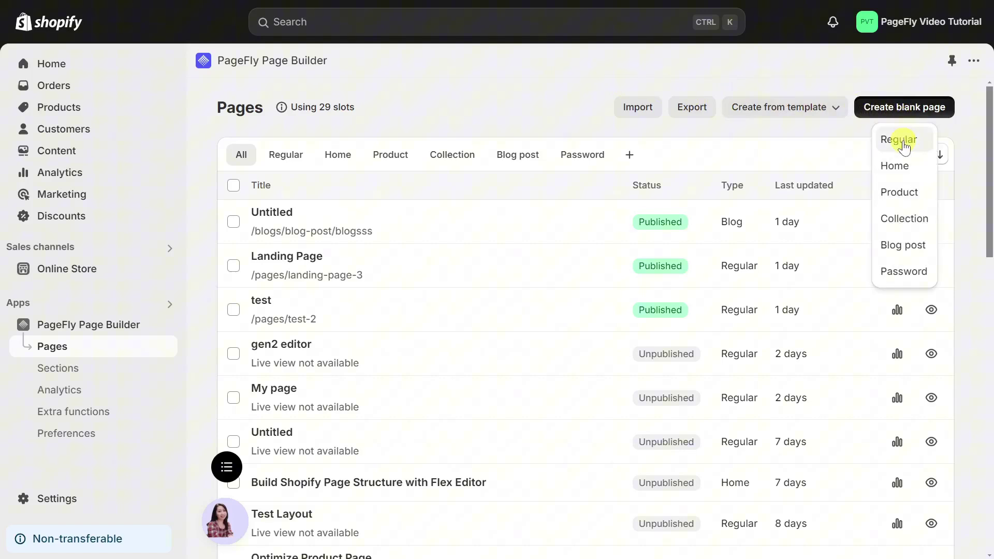
{"action": "left_click", "coordinate": [903, 141]}
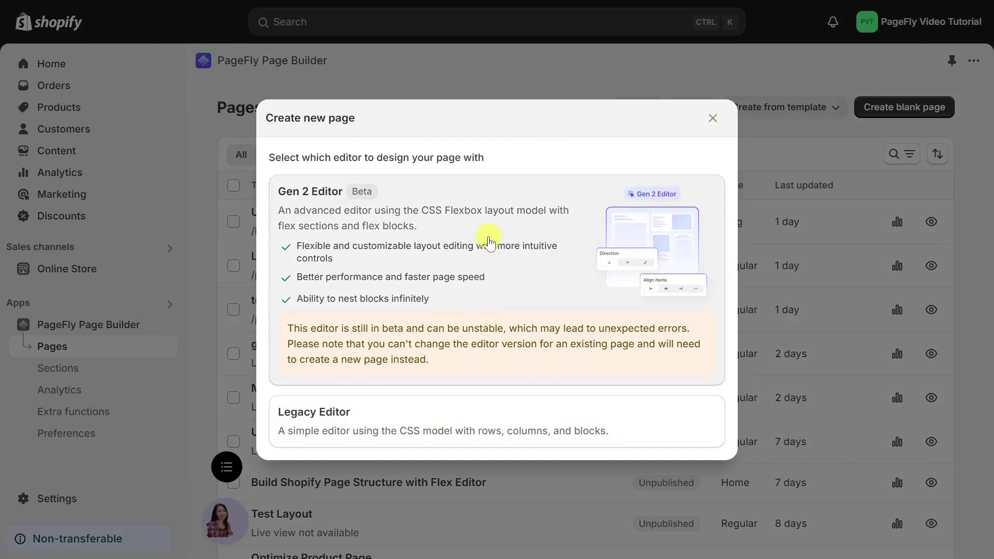
{"action": "left_click", "coordinate": [489, 240]}
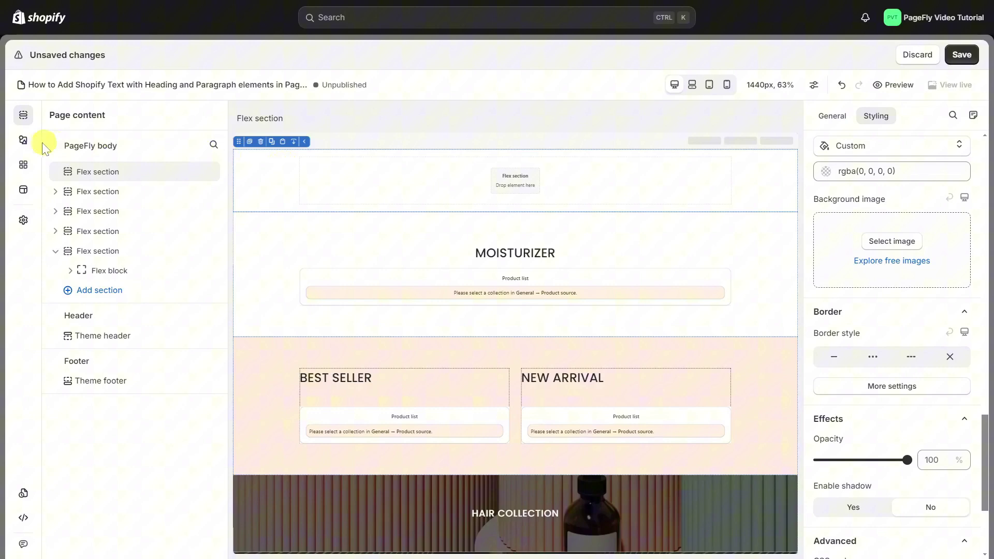
- Drag a Heading variant from the Elements panel into the empty top flex section
{"action": "left_click", "coordinate": [24, 140]}
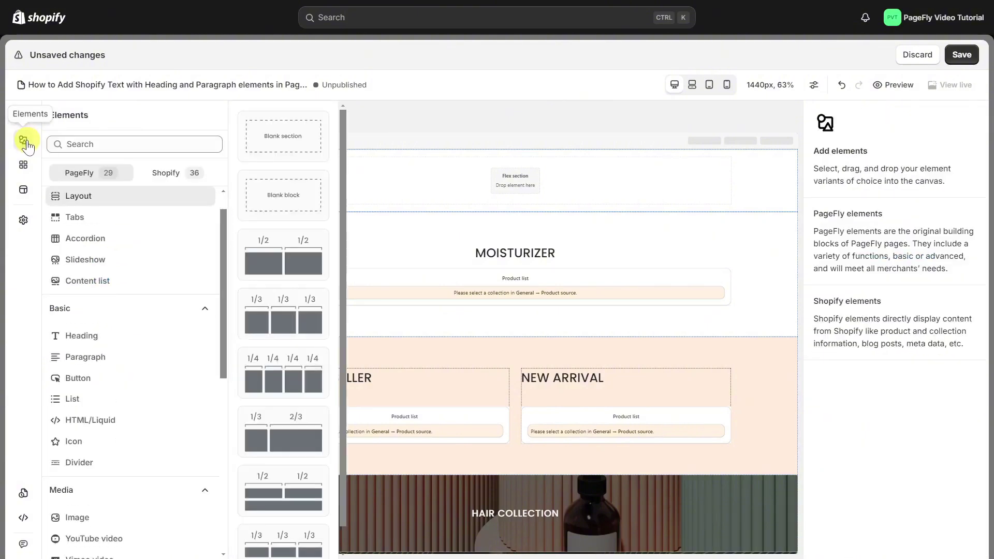
{"action": "left_click", "coordinate": [150, 341]}
{"action": "left_click_drag", "start_coordinate": [261, 142], "coordinate": [408, 181]}
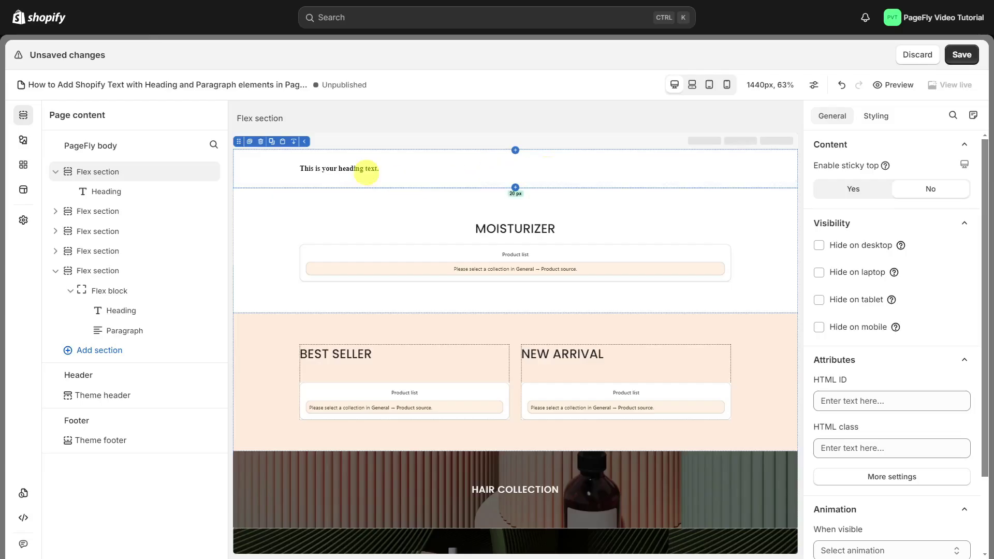
- Replace the heading text with 'Hot summer', formatting it bold and italic
{"action": "left_click", "coordinate": [351, 169]}
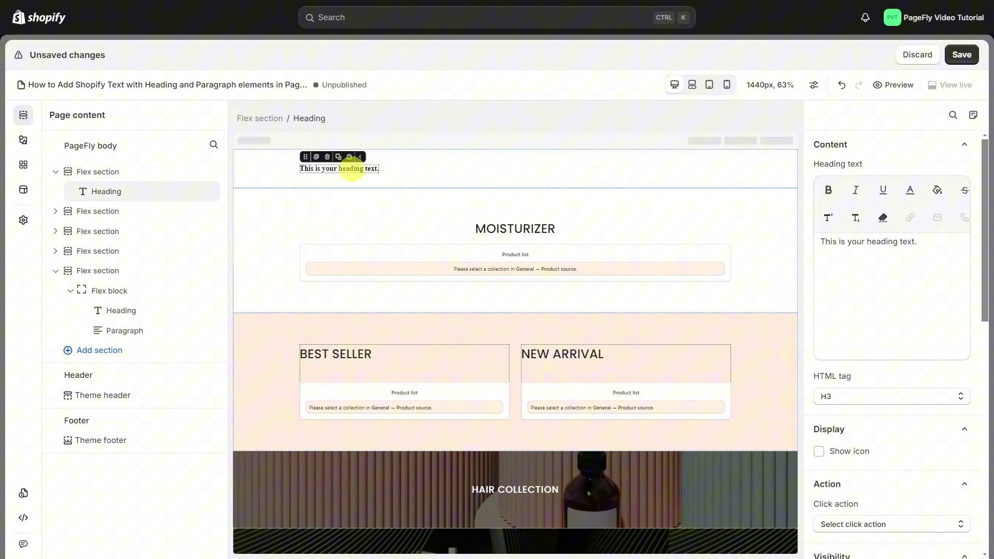
{"action": "key", "text": "ctrl+a"}
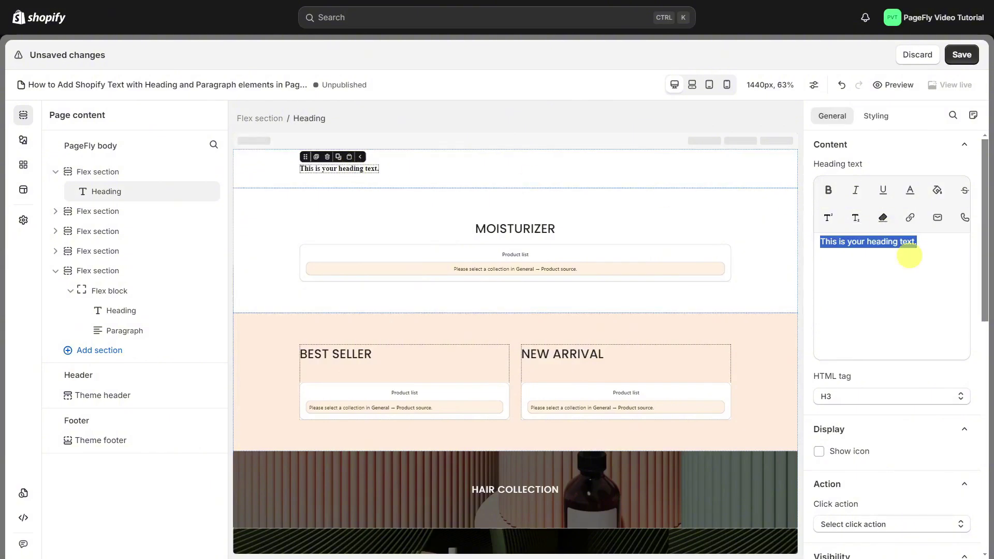
{"action": "type", "text": "Hot summer"}
{"action": "key", "text": "ctrl+a"}
{"action": "left_click", "coordinate": [828, 190]}
{"action": "left_click", "coordinate": [856, 192]}
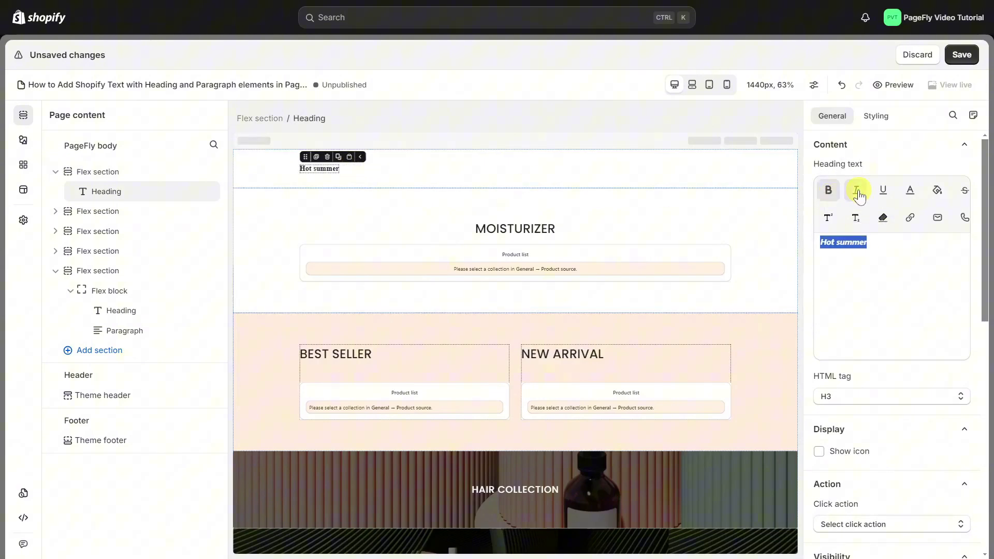
{"action": "left_click", "coordinate": [922, 270]}
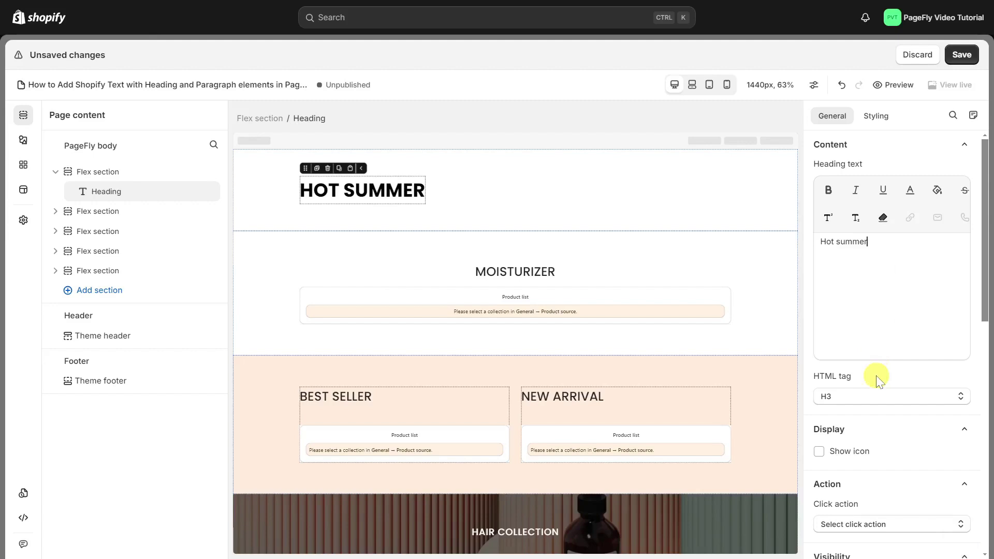
- Change the heading's HTML tag from H3 to H1
{"action": "left_click", "coordinate": [878, 396]}
{"action": "left_click", "coordinate": [876, 419]}
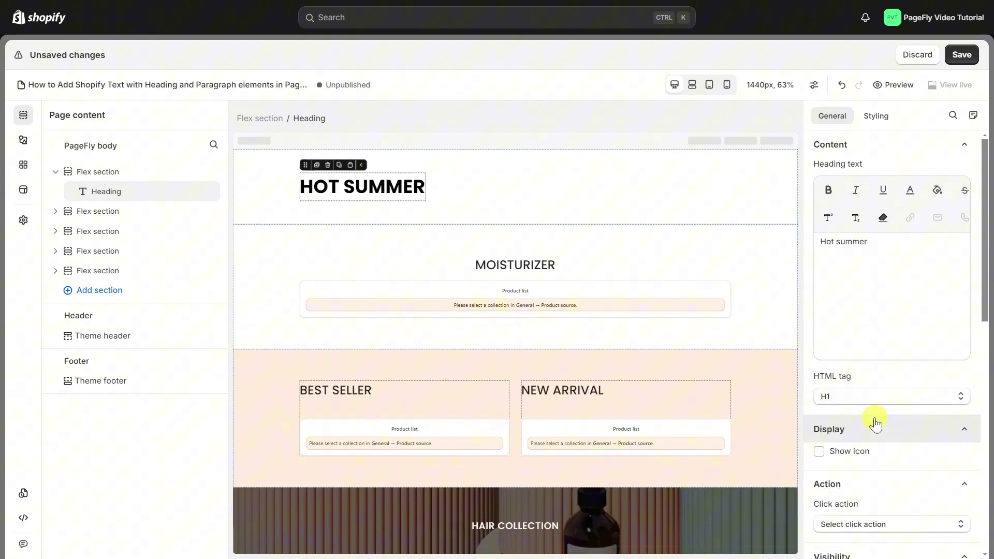
{"action": "scroll", "coordinate": [876, 419], "scroll_direction": "down", "scroll_amount": 3}
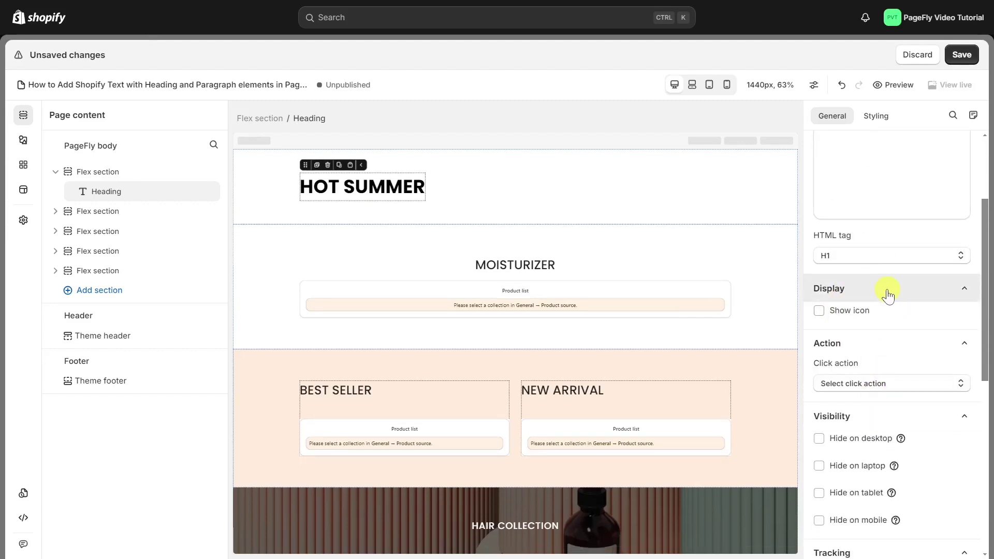
- Show a heading icon, trying right and top positions before settling on left, vertically centred
{"action": "left_click", "coordinate": [819, 310]}
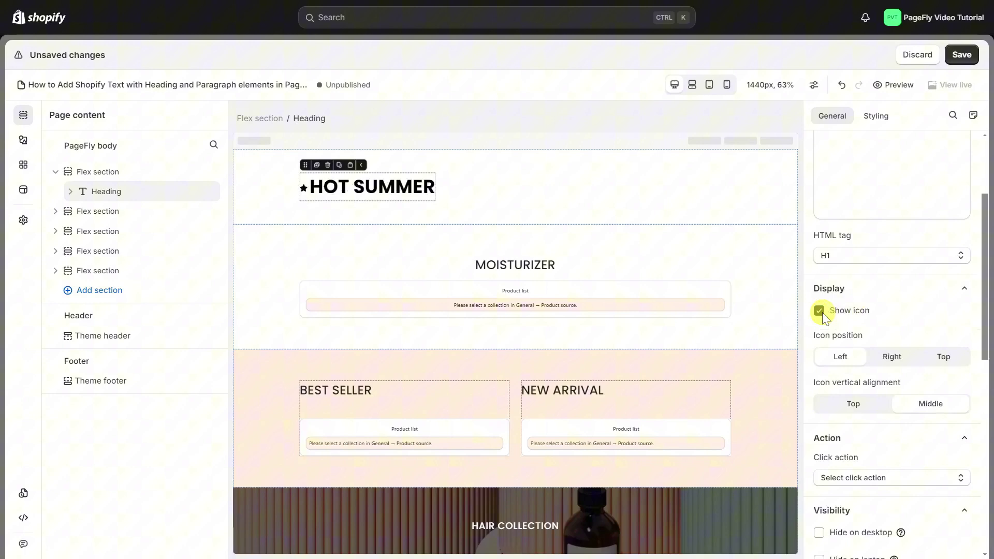
{"action": "left_click", "coordinate": [889, 356]}
{"action": "left_click", "coordinate": [954, 357]}
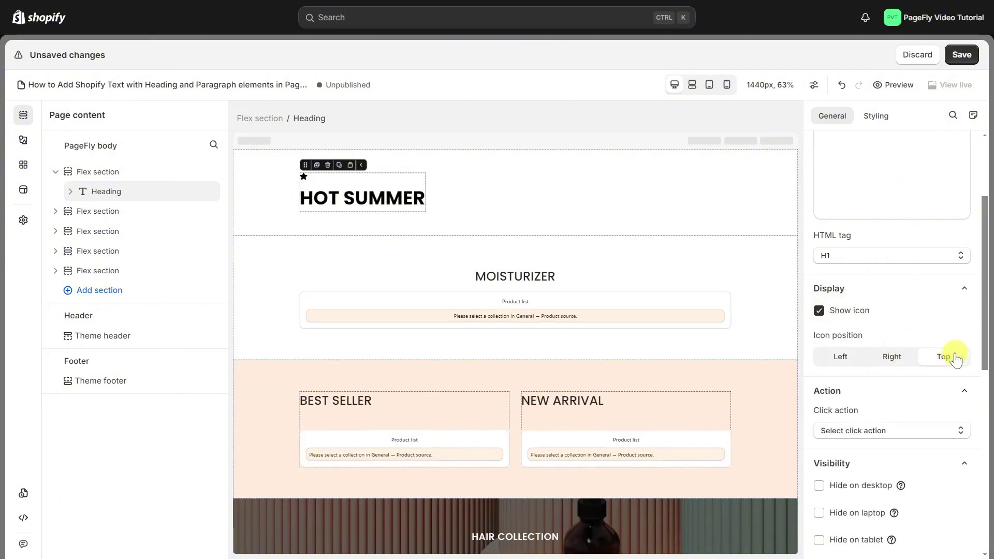
{"action": "left_click", "coordinate": [837, 359]}
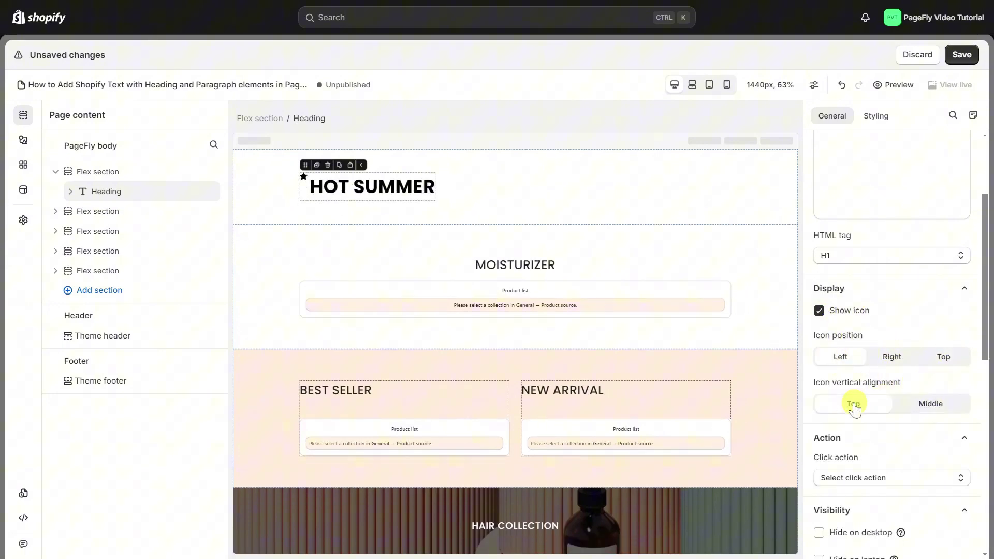
{"action": "left_click", "coordinate": [925, 406]}
- Review the heading's click-action list without choosing an action
{"action": "scroll", "coordinate": [925, 408], "scroll_direction": "down", "scroll_amount": 4}
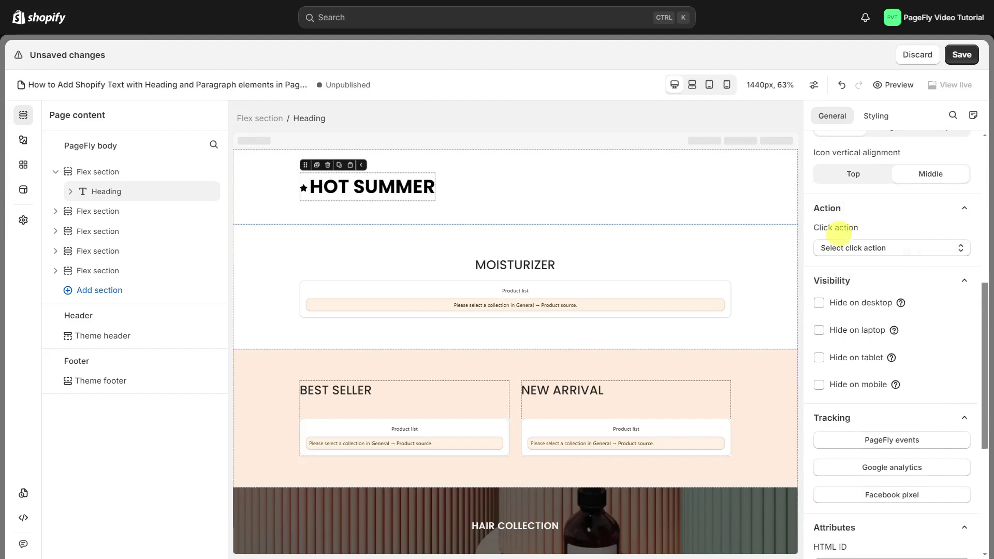
{"action": "left_click", "coordinate": [898, 248]}
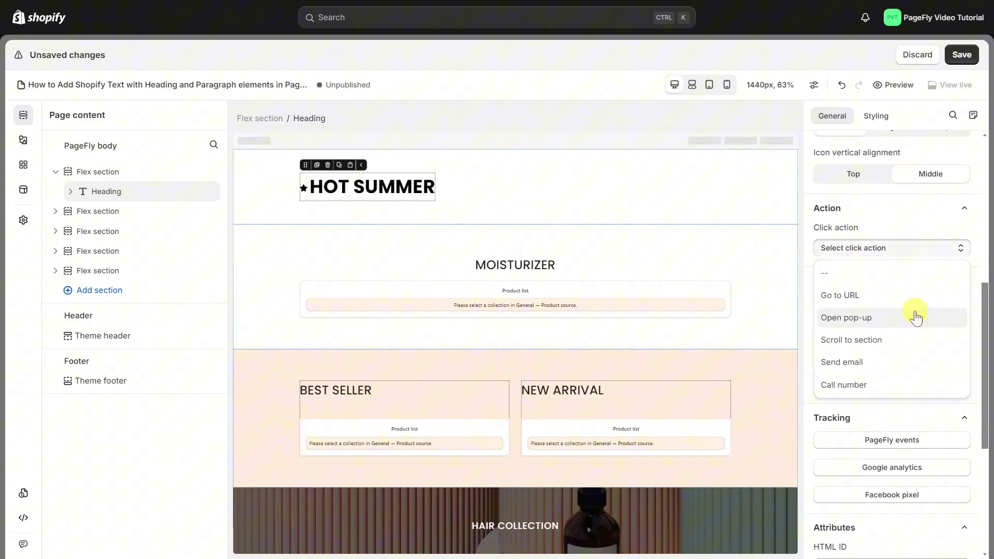
{"action": "left_click", "coordinate": [906, 248]}
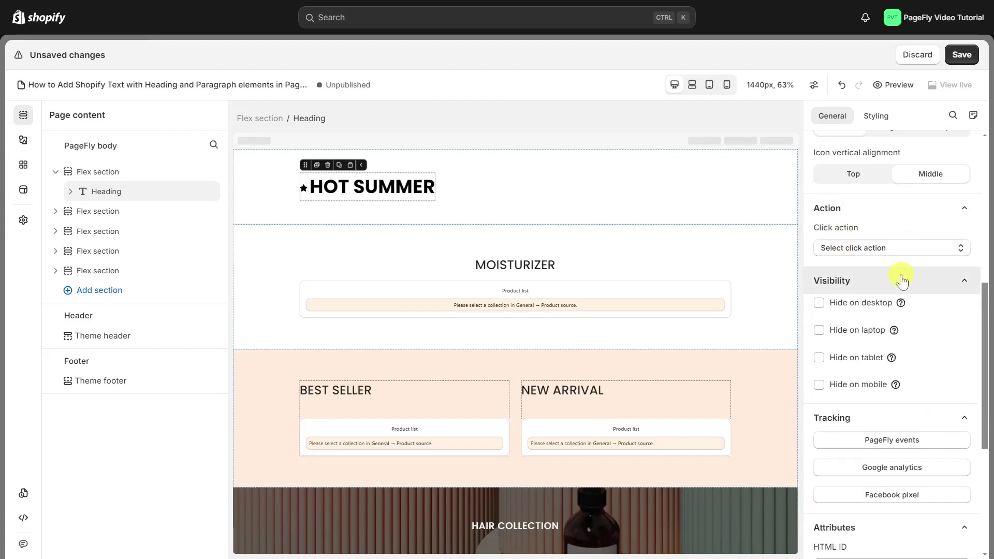
{"action": "scroll", "coordinate": [898, 279], "scroll_direction": "down", "scroll_amount": 5}
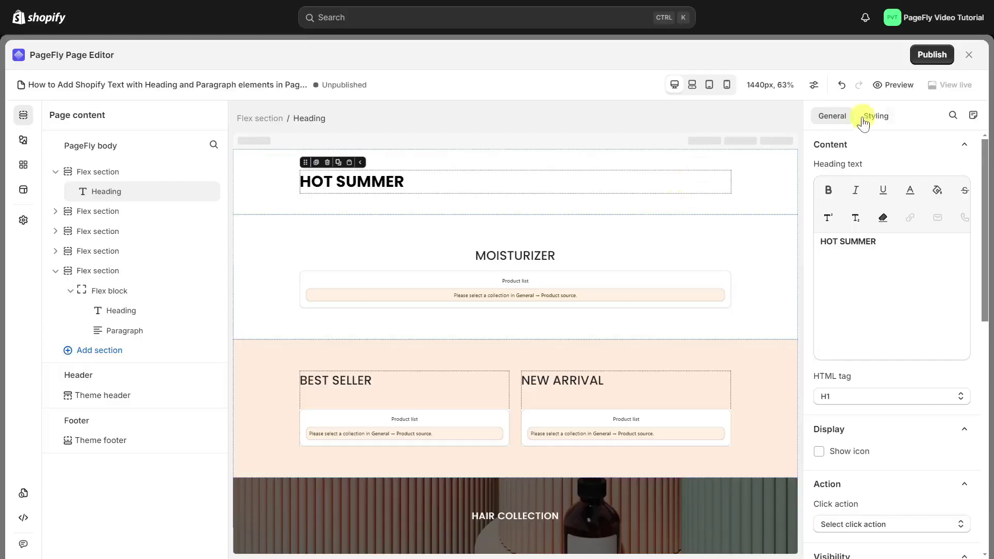
- In Styling, browse preset styles and colour swatches, then set font size to 48 px
{"action": "left_click", "coordinate": [874, 116]}
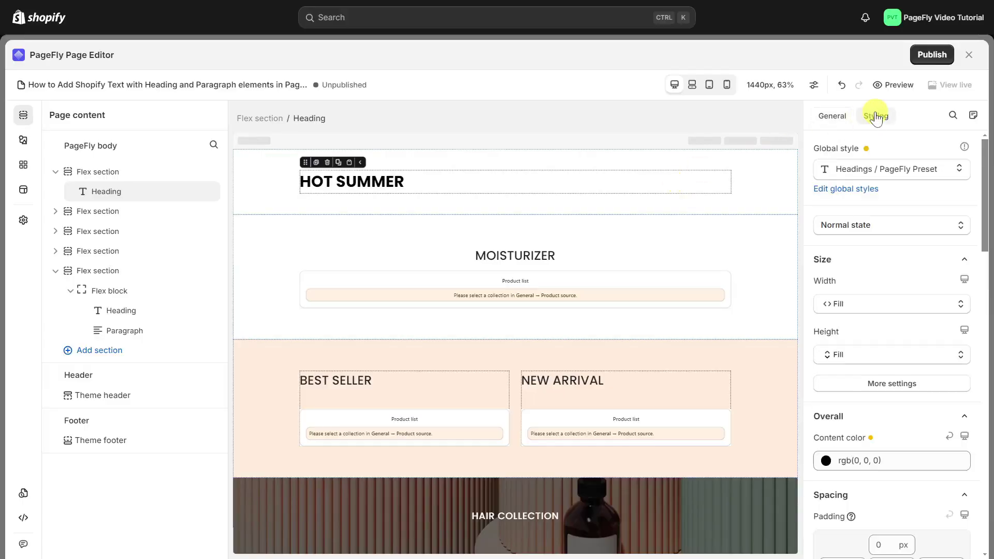
{"action": "left_click", "coordinate": [896, 168]}
{"action": "scroll", "coordinate": [865, 517], "scroll_direction": "down", "scroll_amount": 5}
{"action": "left_click", "coordinate": [898, 171]}
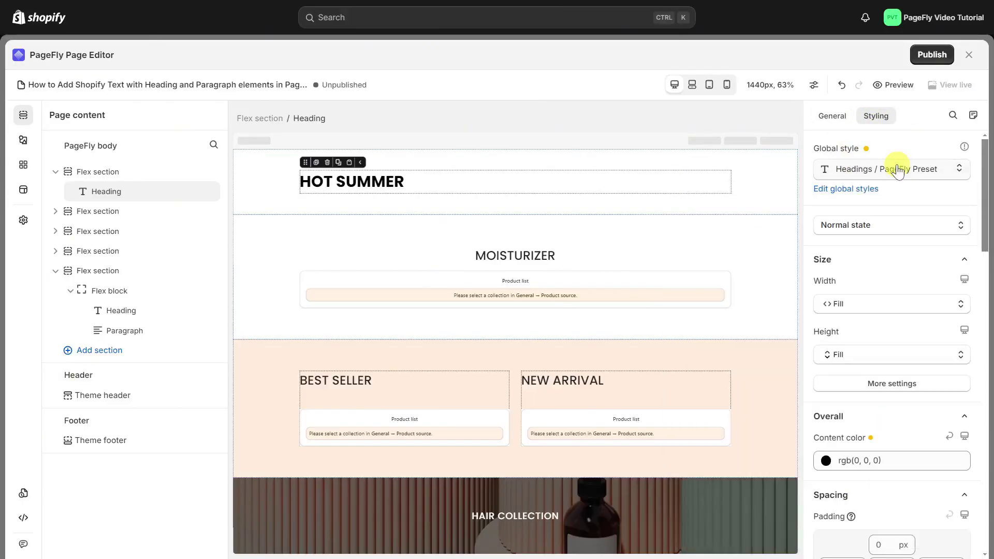
{"action": "left_click", "coordinate": [898, 224]}
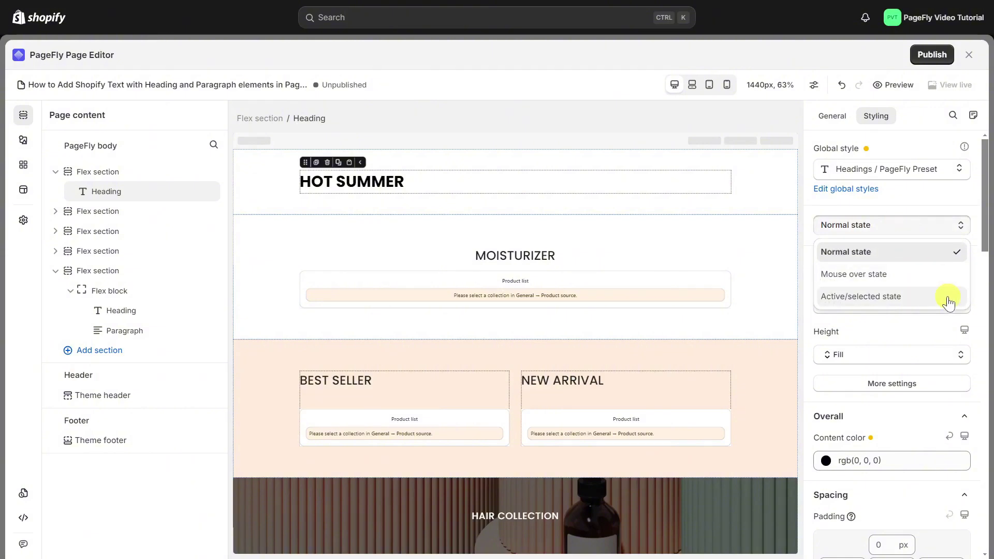
{"action": "left_click", "coordinate": [916, 253]}
{"action": "scroll", "coordinate": [893, 310], "scroll_direction": "down", "scroll_amount": 5}
{"action": "left_click", "coordinate": [893, 227]}
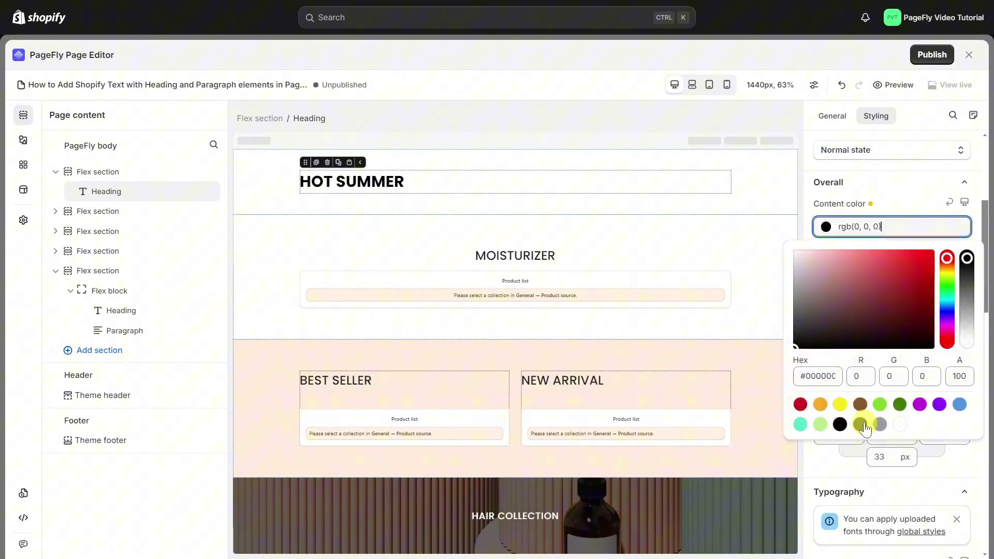
{"action": "left_click", "coordinate": [860, 424]}
{"action": "scroll", "coordinate": [920, 211], "scroll_direction": "down", "scroll_amount": 6}
{"action": "left_click", "coordinate": [932, 301]}
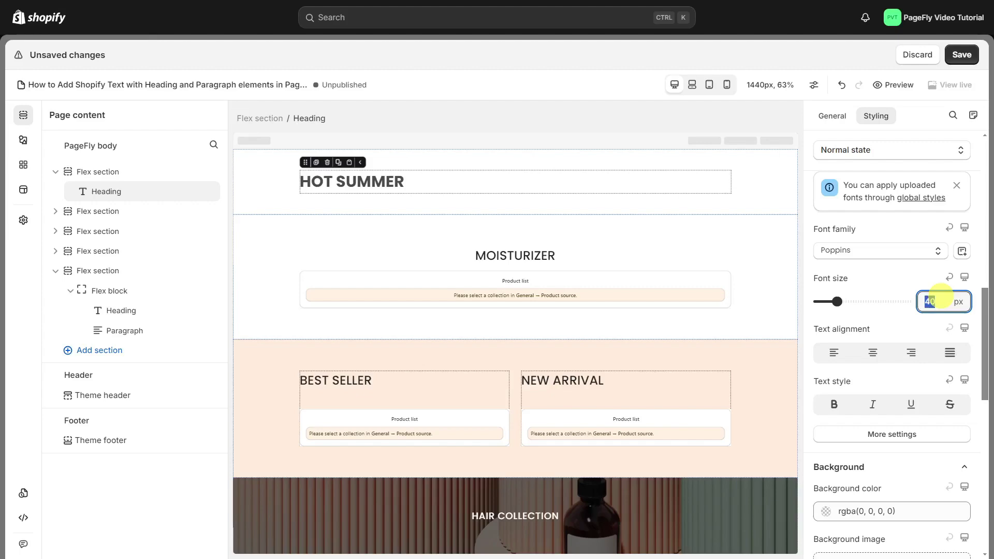
{"action": "type", "text": "48"}
- Give the heading's Mouse over state the grey content colour rgb(155,155,155)
{"action": "left_click", "coordinate": [909, 151]}
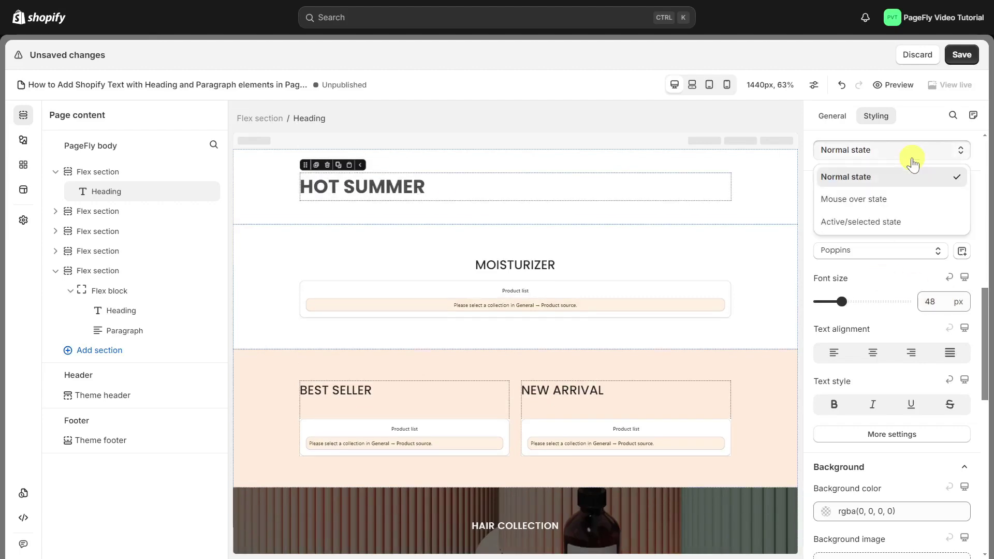
{"action": "left_click", "coordinate": [939, 202]}
{"action": "scroll", "coordinate": [936, 195], "scroll_direction": "up", "scroll_amount": 2}
{"action": "left_click", "coordinate": [910, 273]}
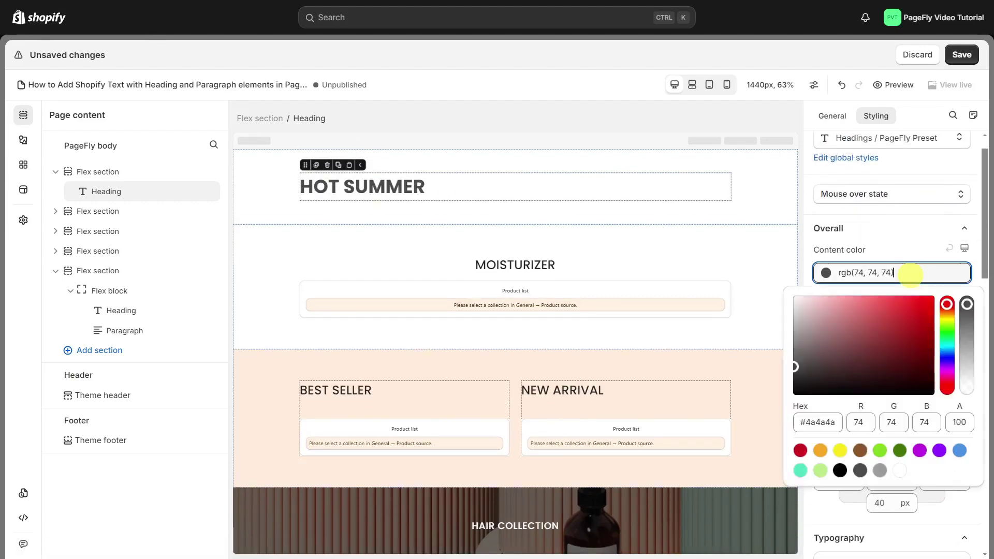
{"action": "left_click", "coordinate": [879, 469]}
{"action": "left_click", "coordinate": [892, 256]}
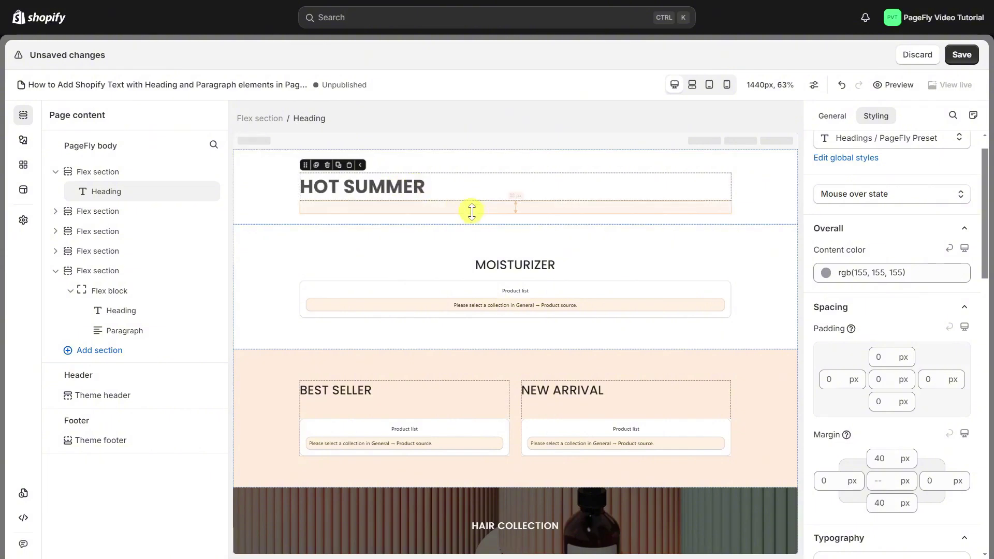
{"action": "scroll", "coordinate": [899, 221], "scroll_direction": "up", "scroll_amount": 1}
- In the normal state, set heading width to Fixed 500 px and keep height on Fill container
{"action": "left_click", "coordinate": [898, 222]}
{"action": "left_click", "coordinate": [903, 250]}
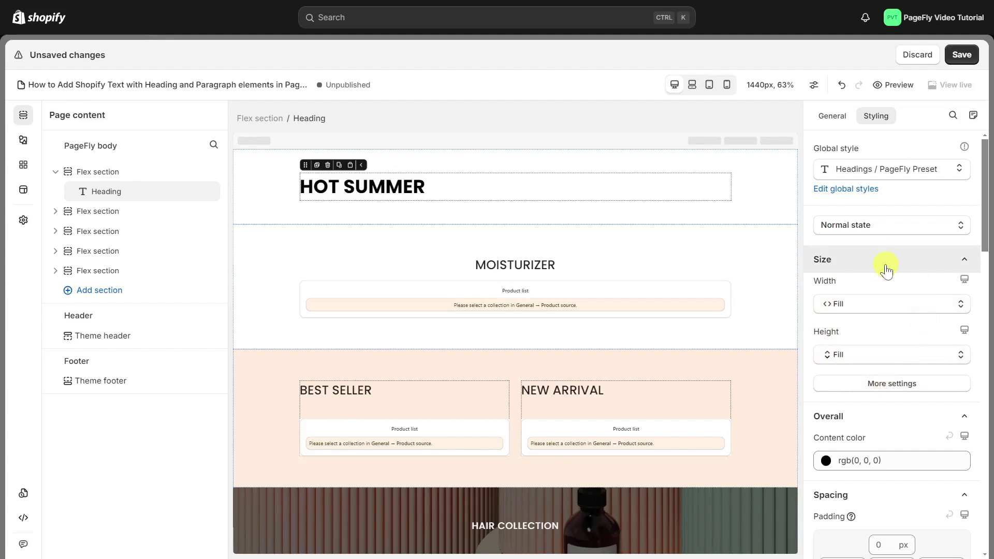
{"action": "left_click", "coordinate": [882, 305]}
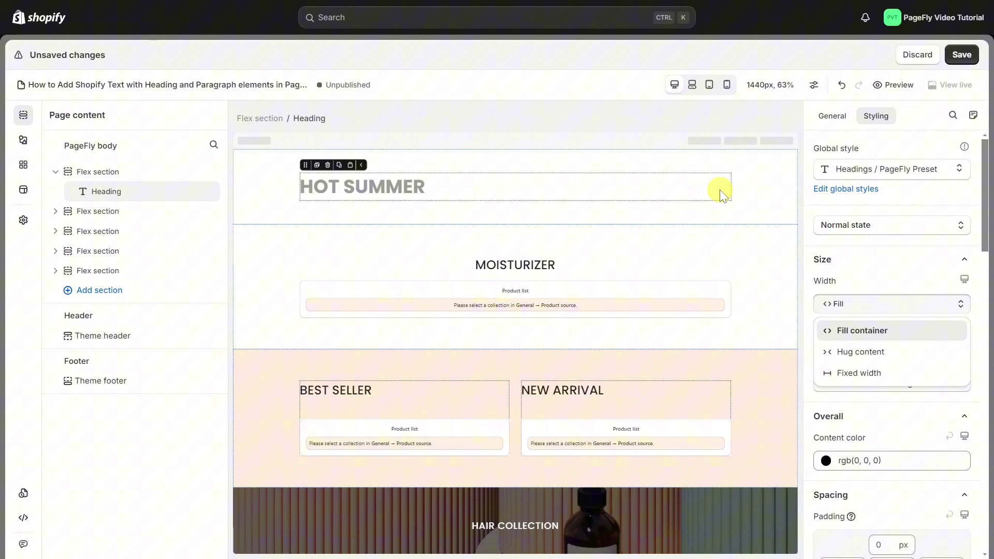
{"action": "left_click", "coordinate": [895, 351]}
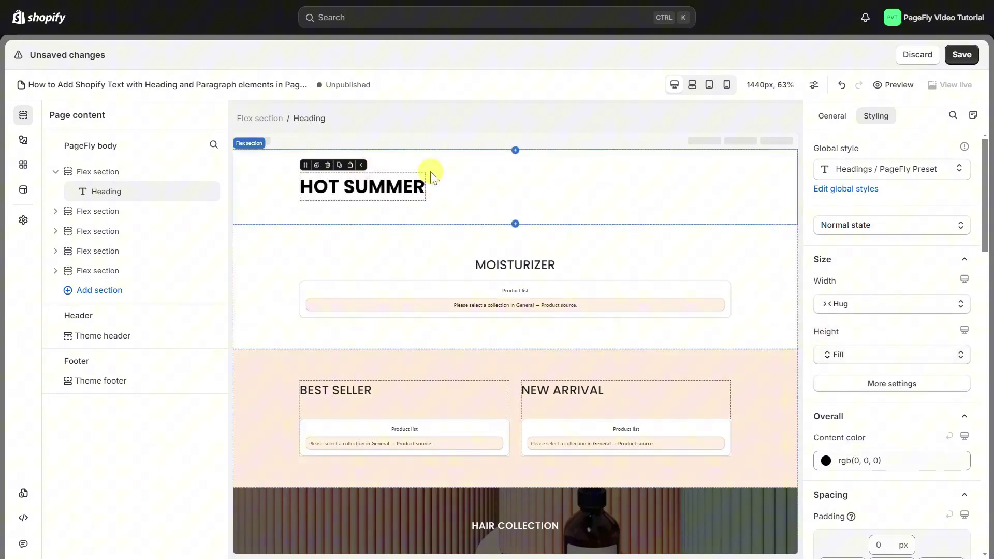
{"action": "left_click", "coordinate": [842, 303]}
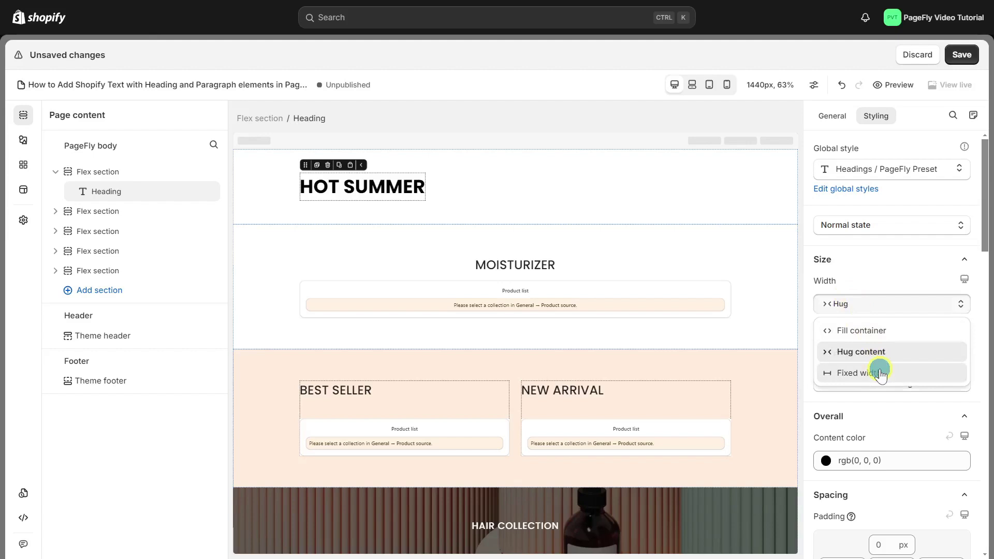
{"action": "left_click", "coordinate": [878, 370]}
{"action": "left_click", "coordinate": [866, 326]}
{"action": "key", "text": "Return"}
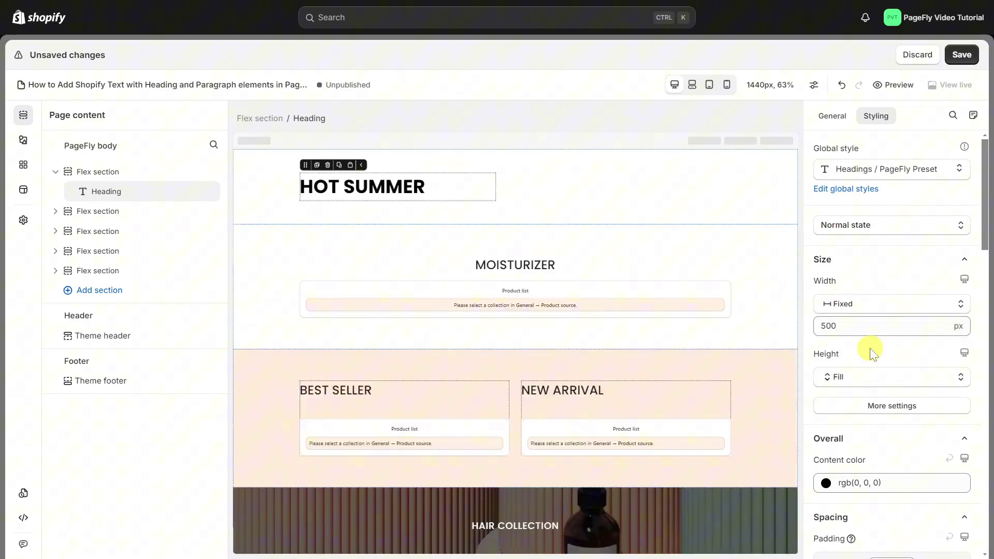
{"action": "left_click", "coordinate": [870, 378]}
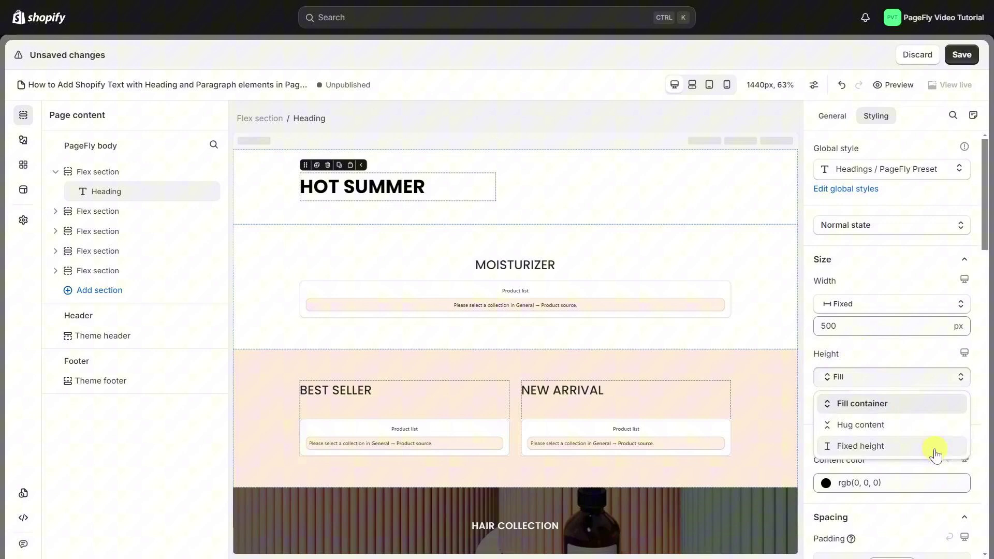
{"action": "left_click", "coordinate": [923, 413]}
{"action": "left_click", "coordinate": [890, 304]}
{"action": "left_click", "coordinate": [861, 328]}
{"action": "scroll", "coordinate": [894, 330], "scroll_direction": "down", "scroll_amount": 10}
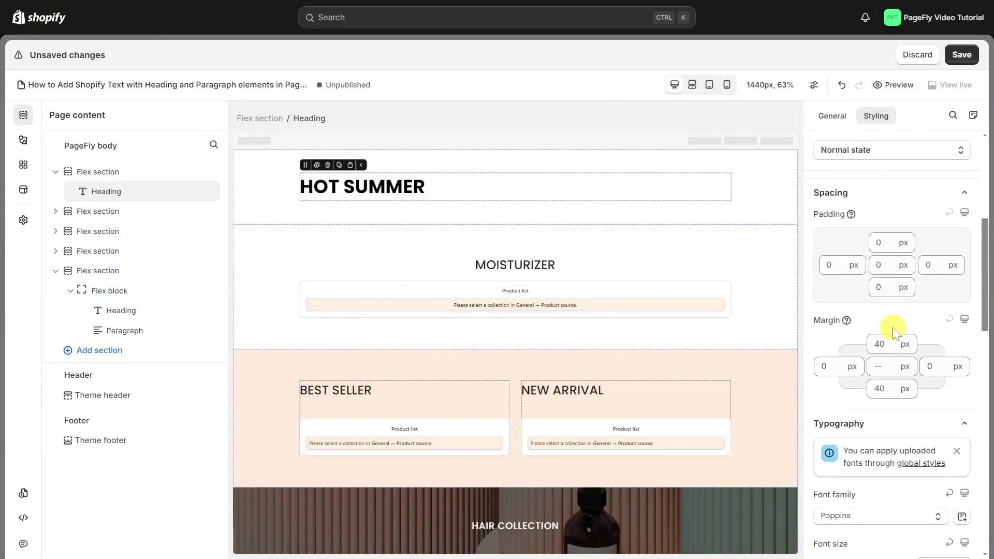
{"action": "left_click", "coordinate": [872, 372]}
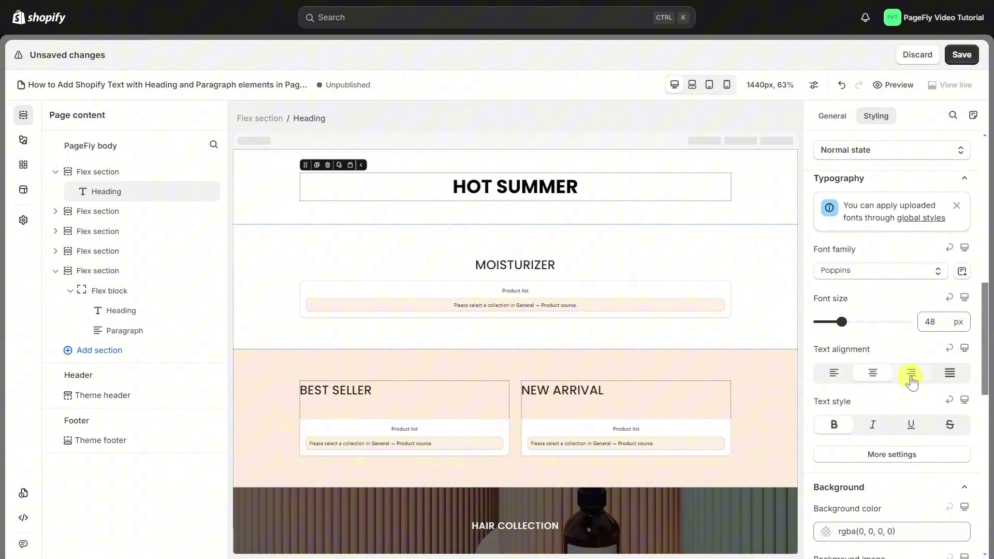
{"action": "left_click", "coordinate": [911, 373]}
{"action": "left_click", "coordinate": [834, 373]}
{"action": "left_click", "coordinate": [872, 424]}
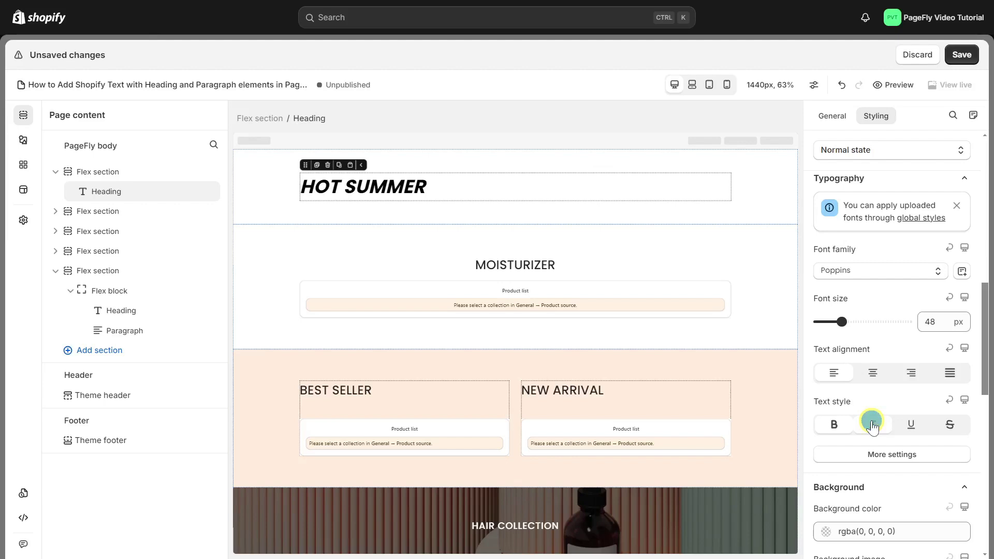
{"action": "left_click", "coordinate": [872, 425]}
{"action": "left_click", "coordinate": [892, 454]}
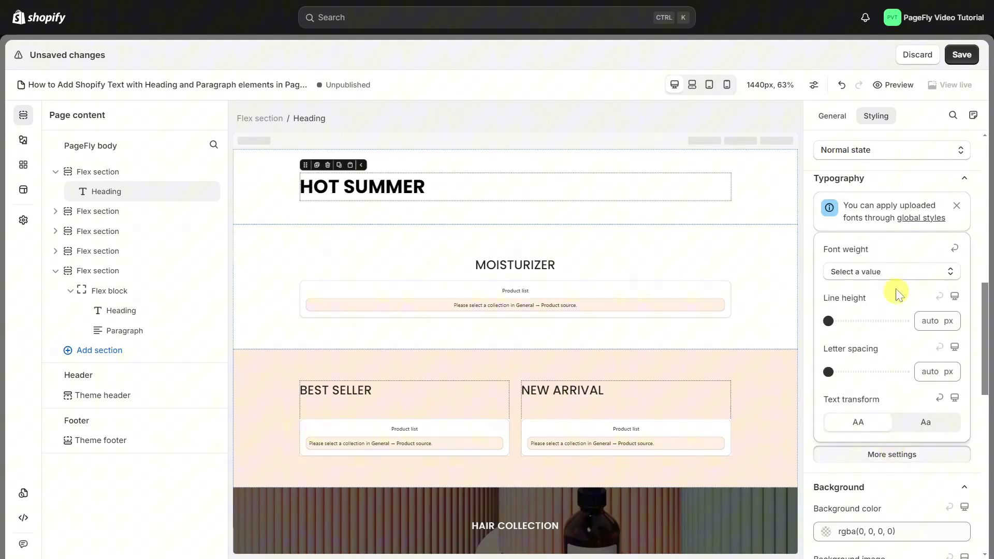
{"action": "left_click", "coordinate": [882, 272]}
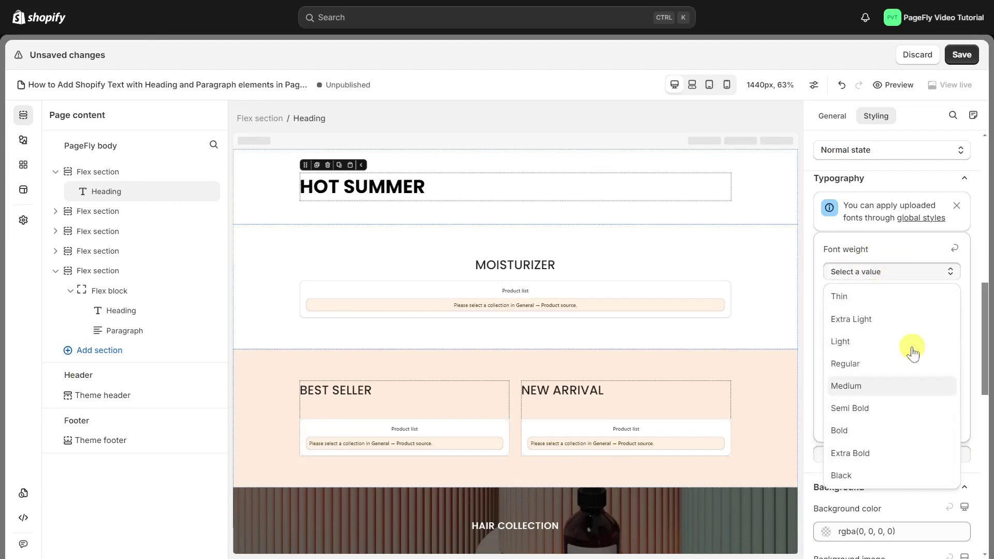
{"action": "left_click", "coordinate": [907, 271]}
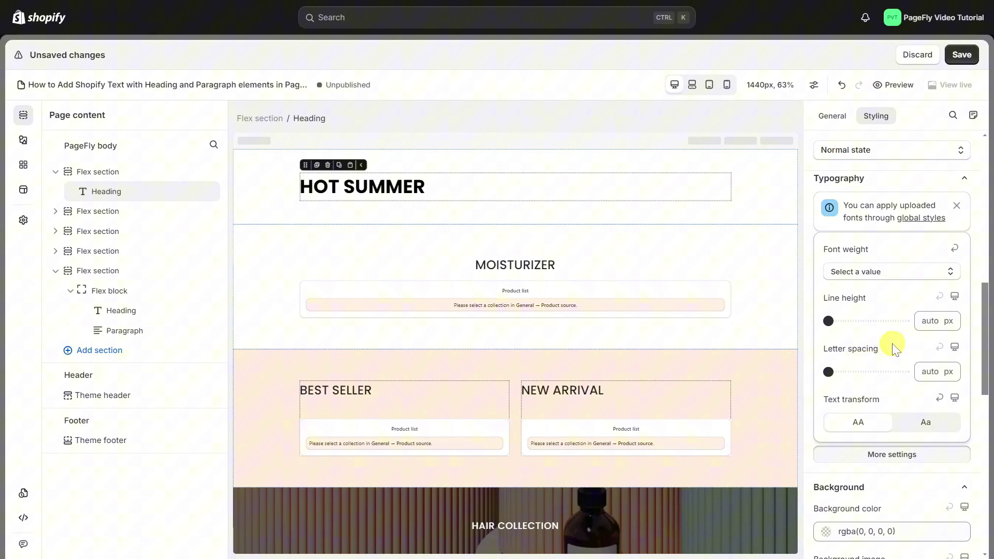
{"action": "left_click", "coordinate": [906, 454]}
{"action": "scroll", "coordinate": [908, 458], "scroll_direction": "down", "scroll_amount": 3}
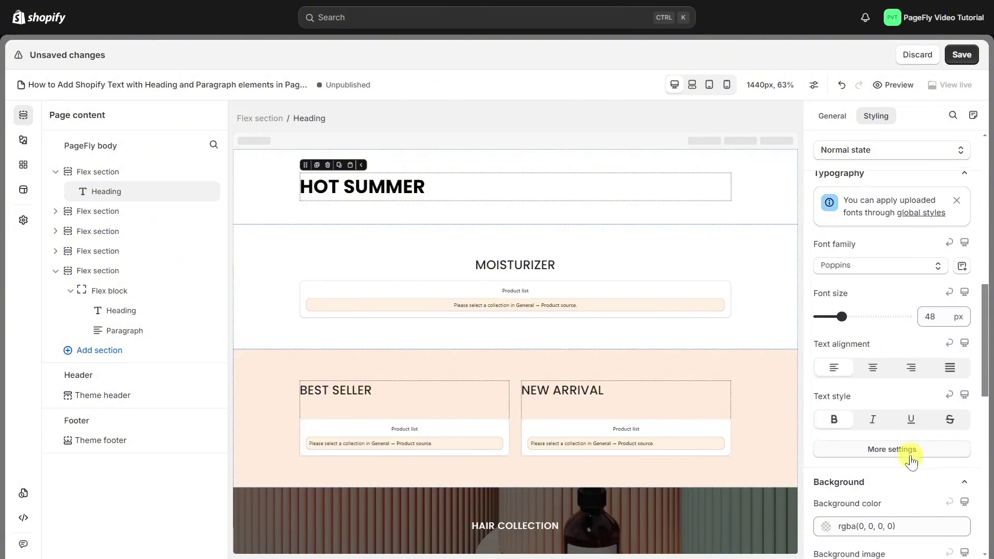
{"action": "scroll", "coordinate": [911, 461], "scroll_direction": "down", "scroll_amount": 7}
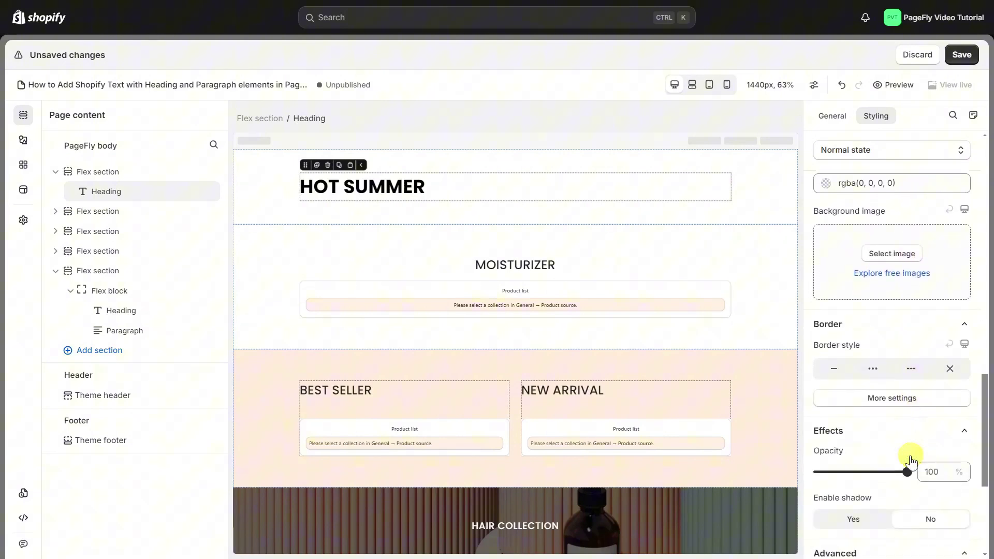
{"action": "scroll", "coordinate": [911, 460], "scroll_direction": "down", "scroll_amount": 2}
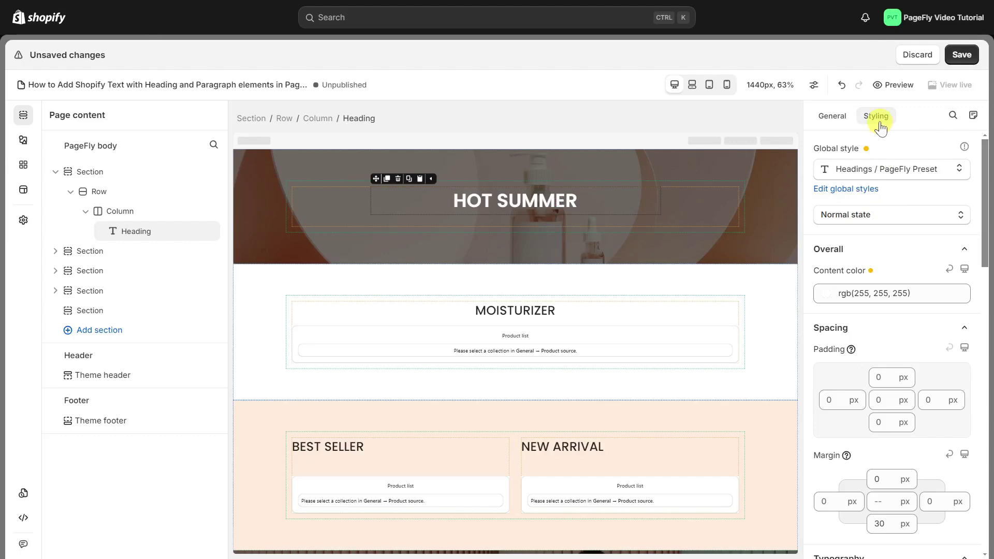
- Scroll through the element library listing the PageFly and Shopify elements
{"action": "scroll", "coordinate": [888, 247], "scroll_direction": "down", "scroll_amount": 10}
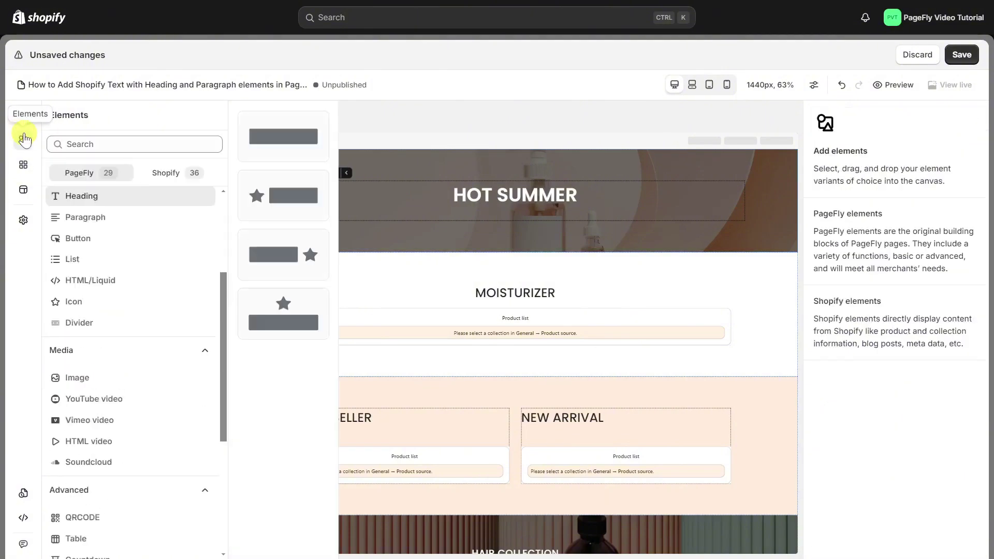
- Drag the first Paragraph variant under the HOT SUMMER heading
{"action": "scroll", "coordinate": [104, 207], "scroll_direction": "down", "scroll_amount": 1}
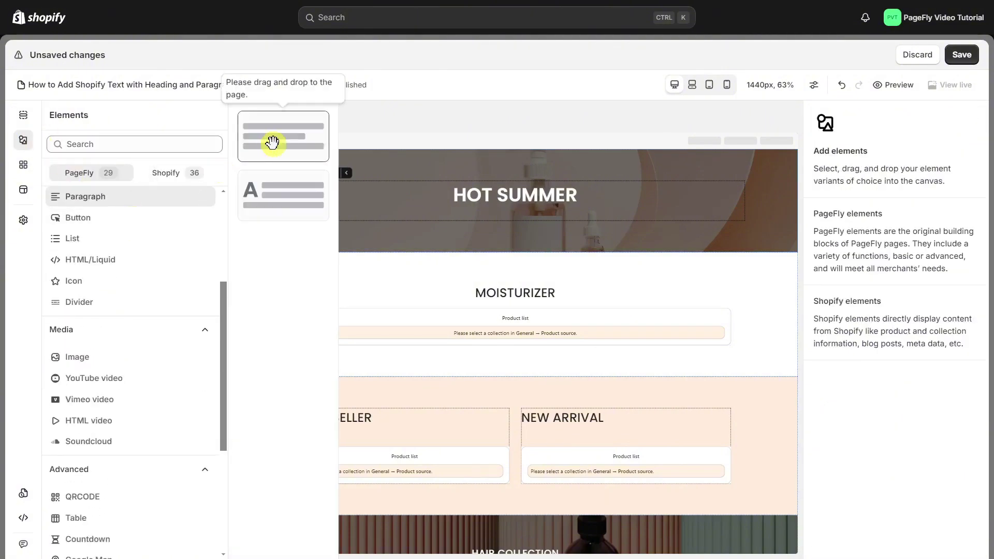
{"action": "left_click_drag", "start_coordinate": [270, 140], "coordinate": [521, 215]}
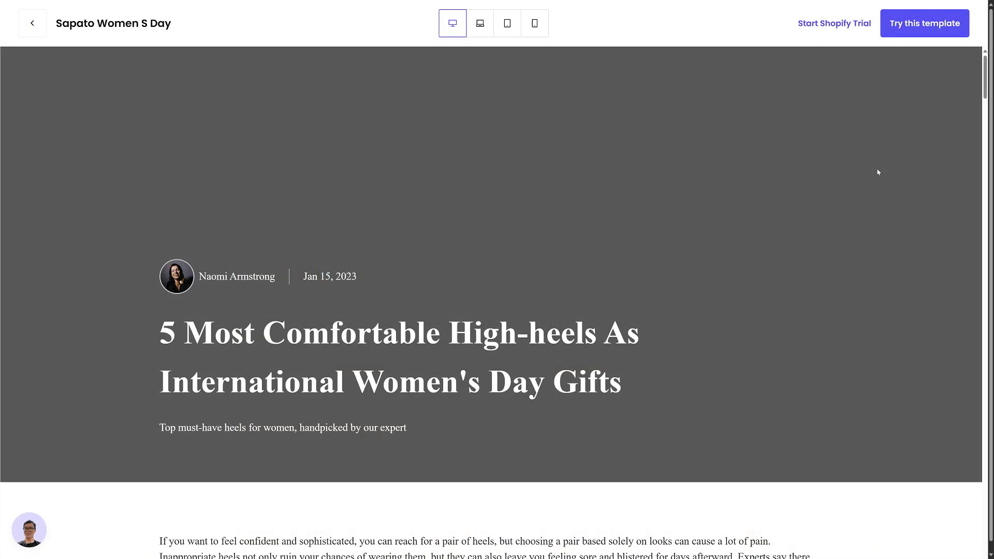
{"action": "scroll", "coordinate": [878, 172], "scroll_direction": "down", "scroll_amount": 5}
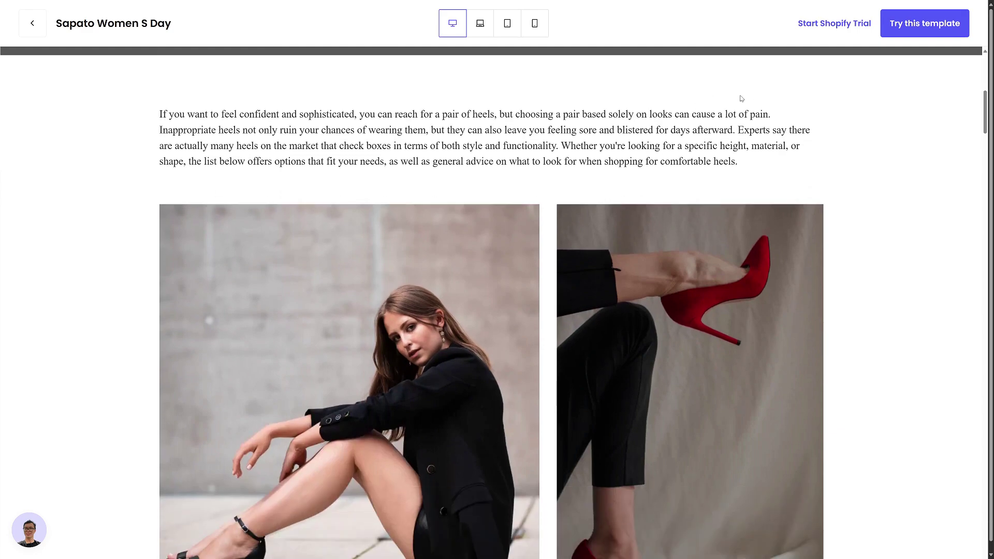
{"action": "scroll", "coordinate": [849, 146], "scroll_direction": "down", "scroll_amount": 15}
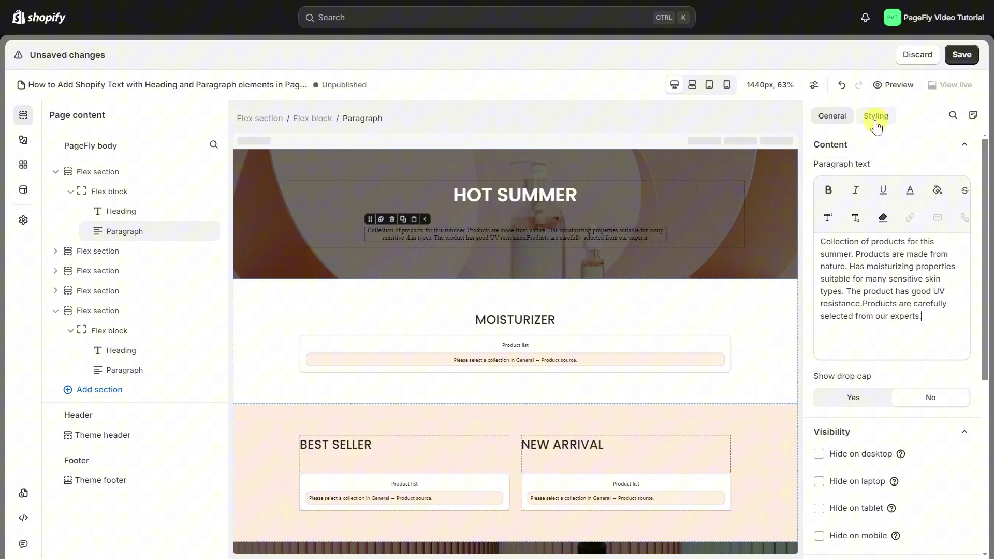
- Style the paragraph with white text, a 0 margin value and the Poppins font
{"action": "left_click", "coordinate": [876, 116]}
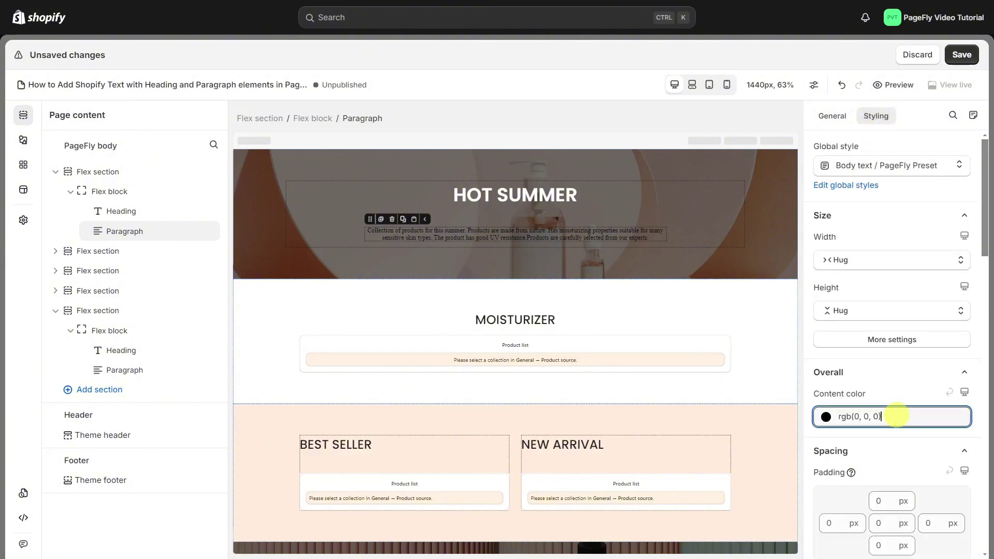
{"action": "left_click", "coordinate": [887, 415]}
{"action": "left_click", "coordinate": [903, 388]}
{"action": "left_click", "coordinate": [892, 433]}
{"action": "scroll", "coordinate": [890, 432], "scroll_direction": "down", "scroll_amount": 5}
{"action": "left_click", "coordinate": [878, 335]}
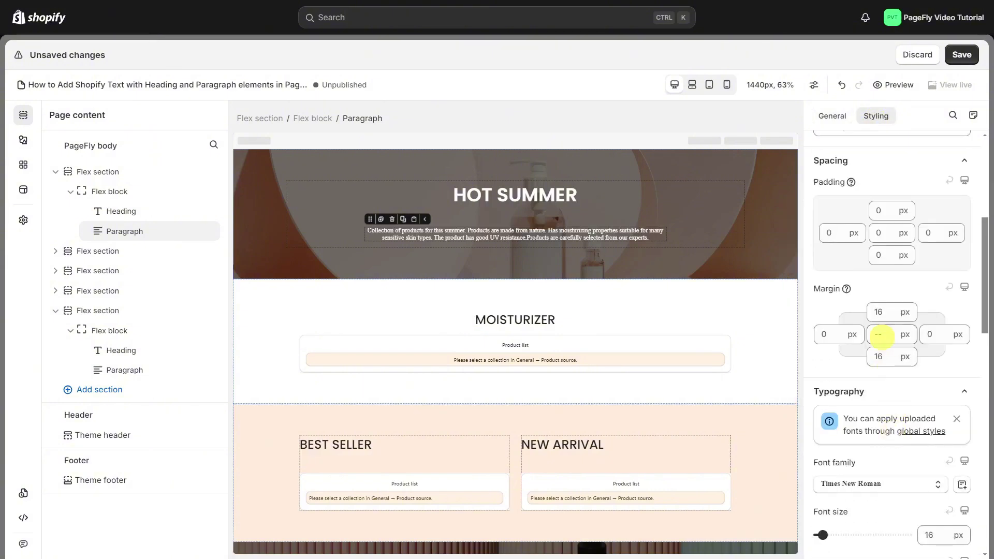
{"action": "type", "text": "0"}
{"action": "scroll", "coordinate": [903, 354], "scroll_direction": "down", "scroll_amount": 4}
{"action": "left_click", "coordinate": [891, 305]}
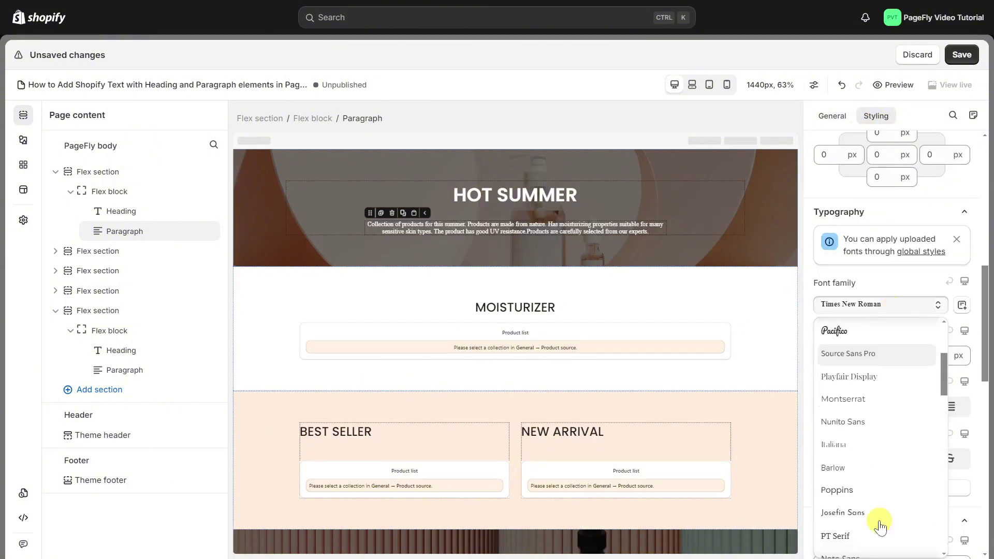
{"action": "scroll", "coordinate": [881, 439], "scroll_direction": "down", "scroll_amount": 2}
{"action": "left_click", "coordinate": [881, 438]}
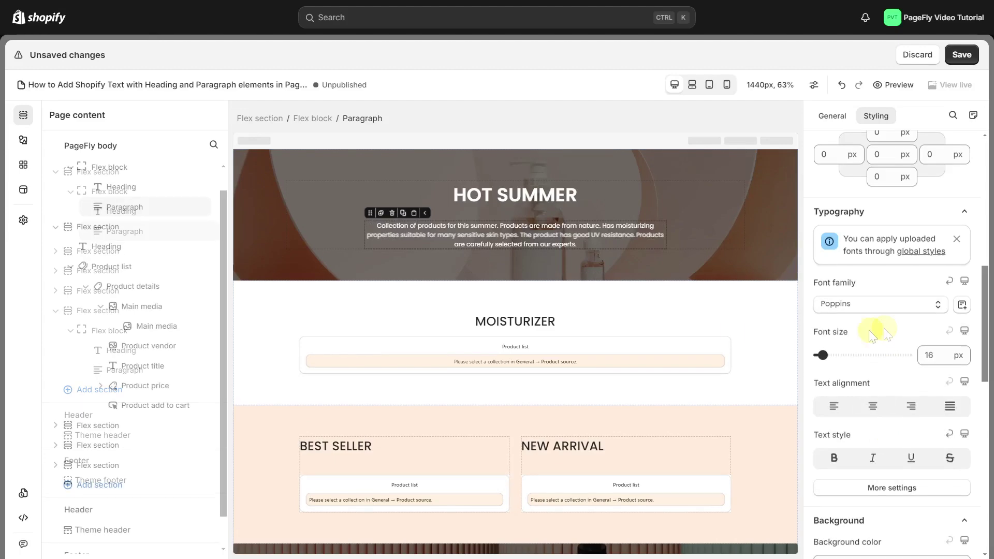
- Assign the Skin care collection to the Moisturizer product list
{"action": "left_click", "coordinate": [879, 229]}
{"action": "scroll", "coordinate": [530, 311], "scroll_direction": "down", "scroll_amount": 10}
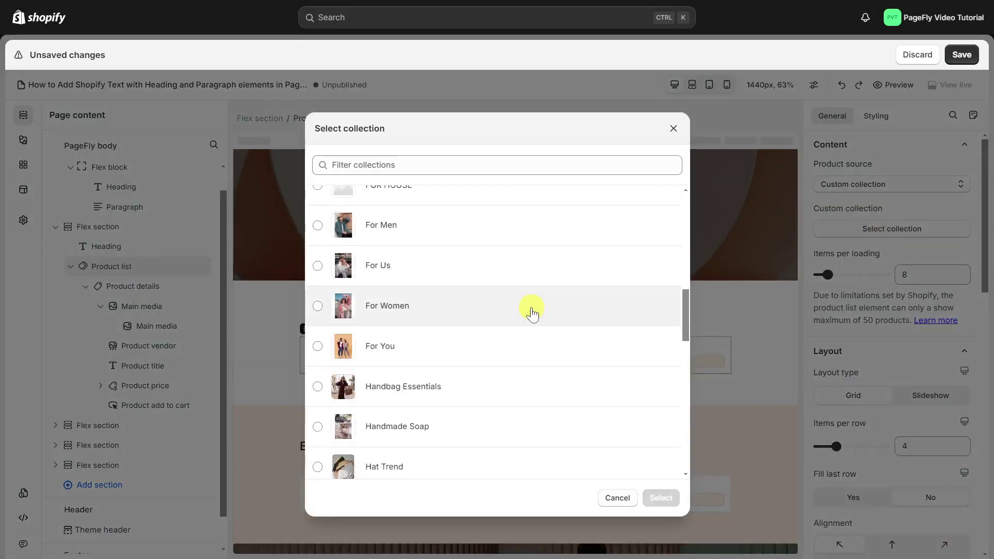
{"action": "left_click", "coordinate": [530, 306]}
{"action": "left_click", "coordinate": [658, 497]}
{"action": "scroll", "coordinate": [344, 280], "scroll_direction": "down", "scroll_amount": 2}
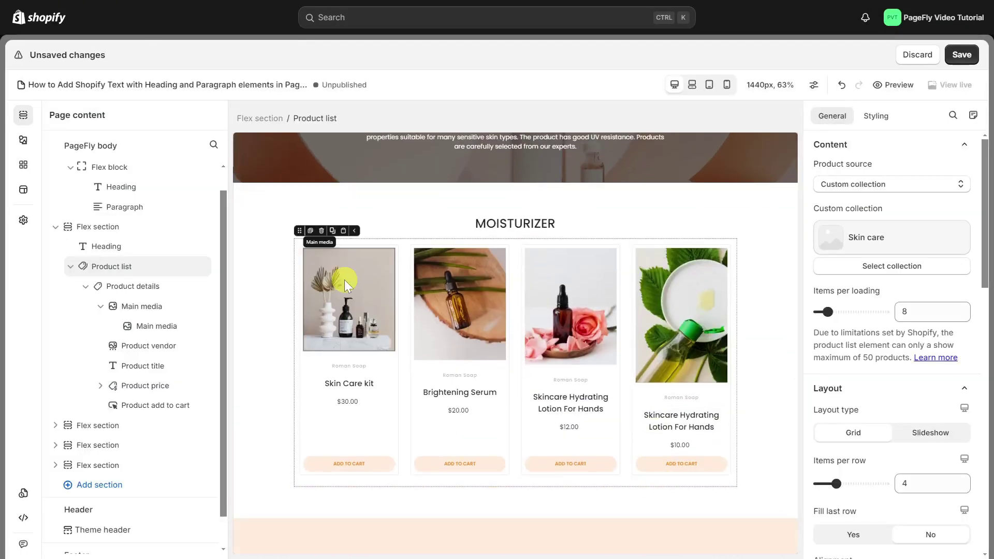
{"action": "left_click", "coordinate": [344, 280]}
{"action": "scroll", "coordinate": [457, 408], "scroll_direction": "down", "scroll_amount": 3}
- Assign the Handmade Soap collection to the Best Seller product list
{"action": "left_click", "coordinate": [457, 408]}
{"action": "left_click", "coordinate": [882, 228]}
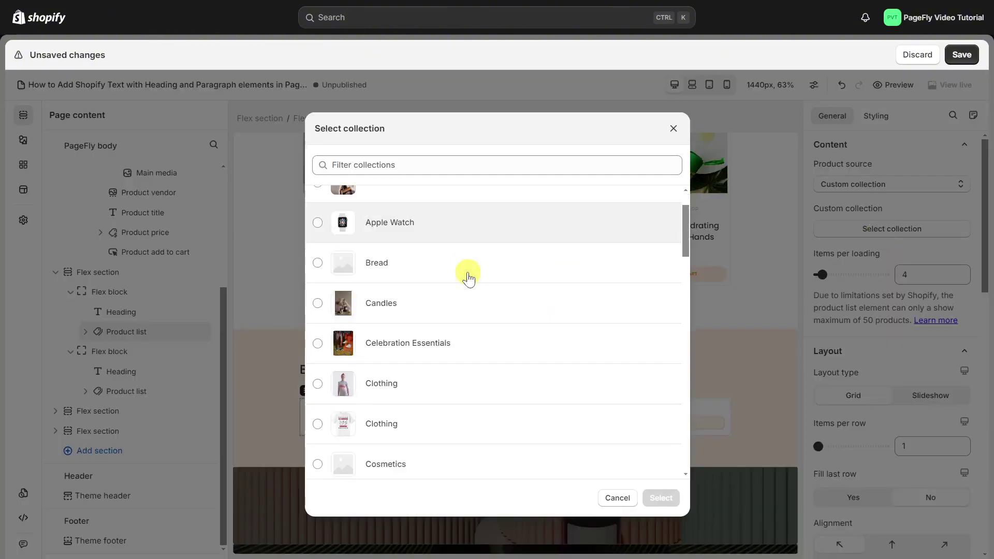
{"action": "scroll", "coordinate": [468, 275], "scroll_direction": "down", "scroll_amount": 5}
{"action": "left_click", "coordinate": [468, 274]}
{"action": "left_click", "coordinate": [657, 496]}
- Assign the Soap by Ingredients collection to the New Arrival product list
{"action": "left_click", "coordinate": [641, 417]}
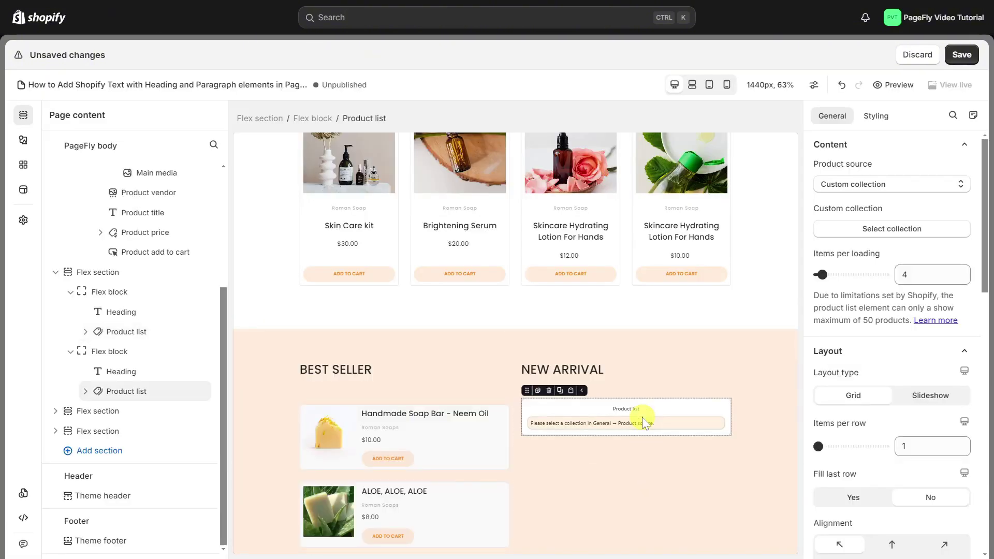
{"action": "left_click", "coordinate": [858, 228]}
{"action": "scroll", "coordinate": [510, 278], "scroll_direction": "down", "scroll_amount": 10}
{"action": "left_click", "coordinate": [481, 303]}
{"action": "left_click", "coordinate": [661, 497]}
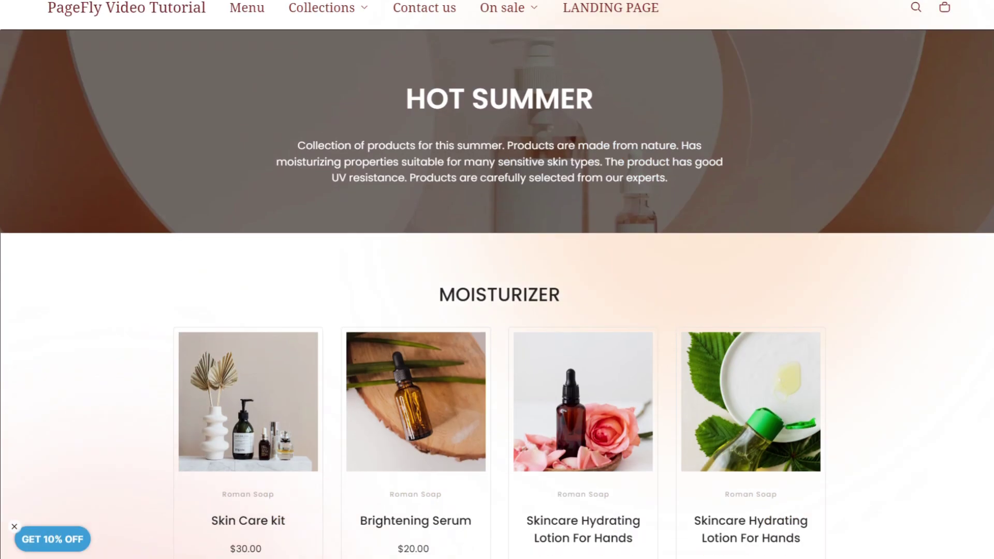
- Scroll down the live page to the Best Seller and New Arrival soap lists
{"action": "scroll", "coordinate": [497, 279], "scroll_direction": "down", "scroll_amount": 5}
{"action": "scroll", "coordinate": [497, 280], "scroll_direction": "down", "scroll_amount": 5}
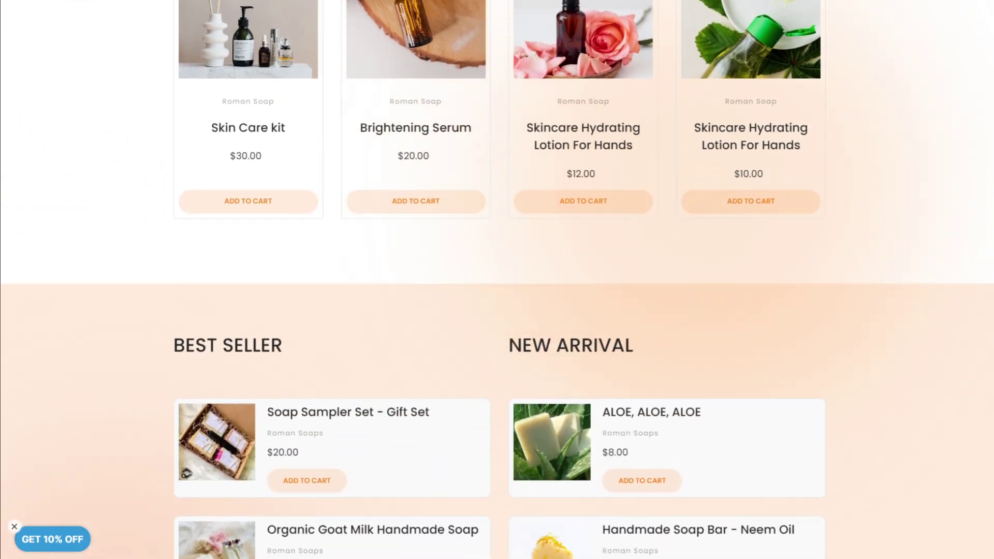